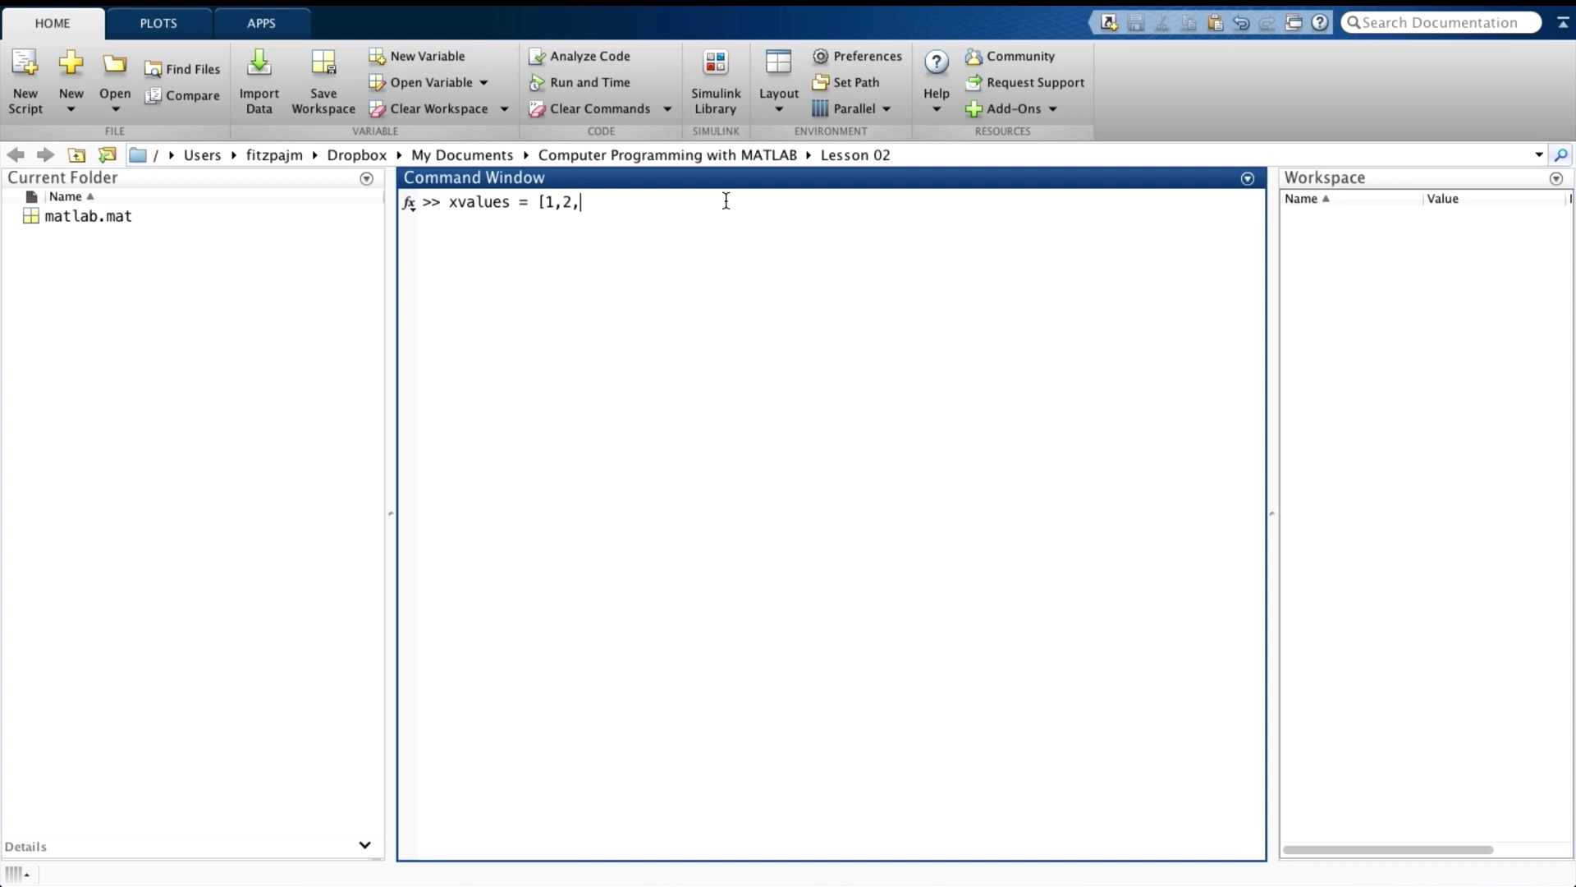
Run the command xvalues = [1,2,10] to store the three-element row vector
key(Return)
text(X = [)
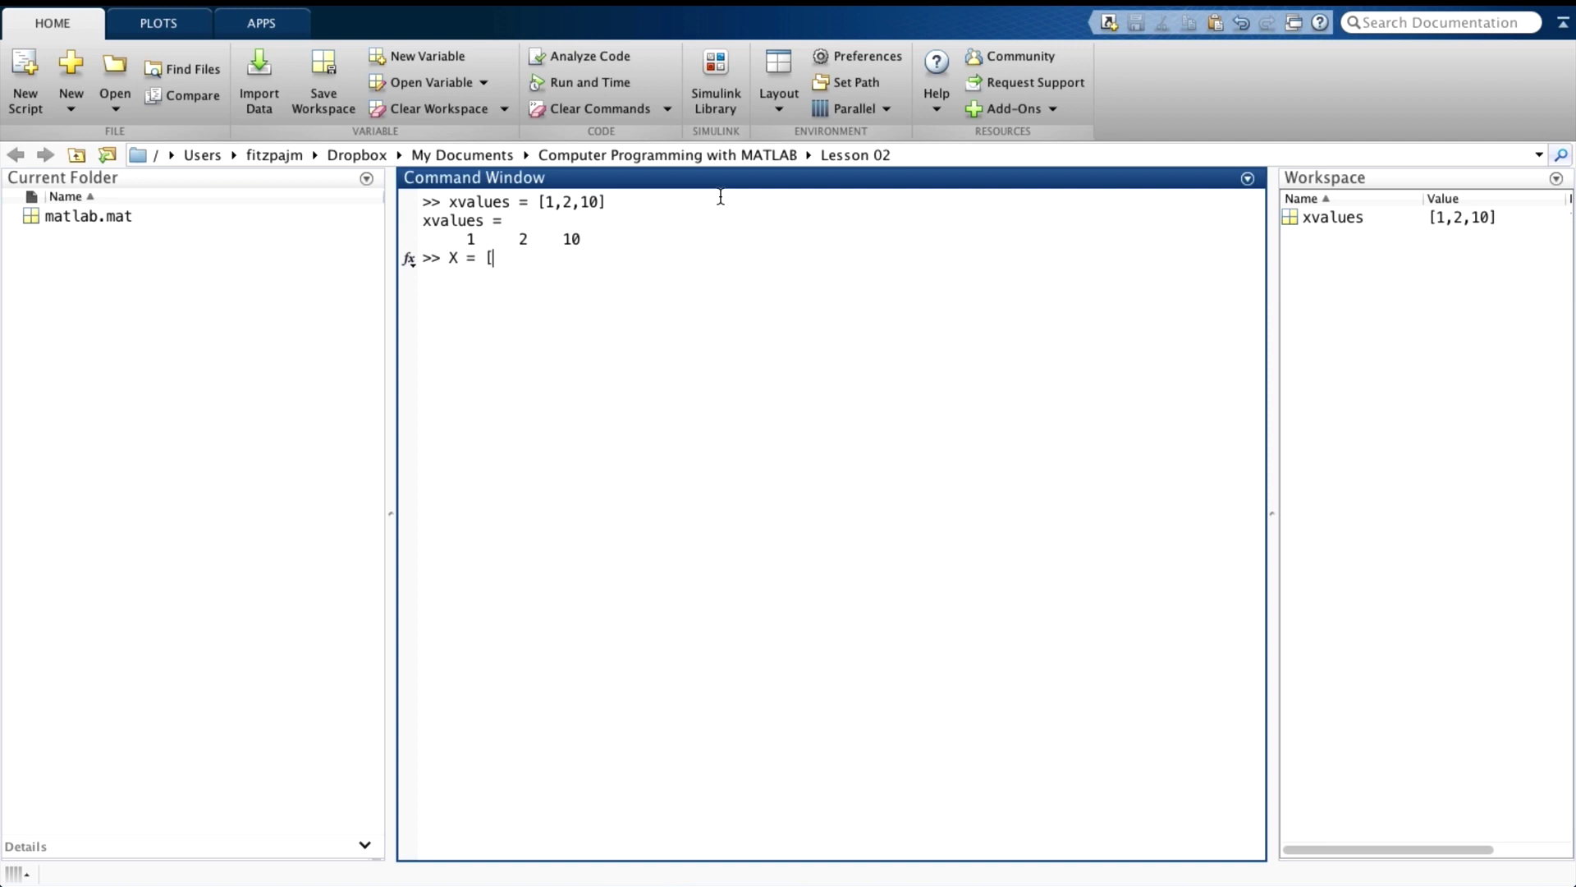
Enter X = [0 1 -1;2.5 pi 100] to define the 2-by-3 matrix
text(0 1 -)
text(1)
text(;)
text(2.5 )
text(p)
text(i 100)
text(])
key(Return)
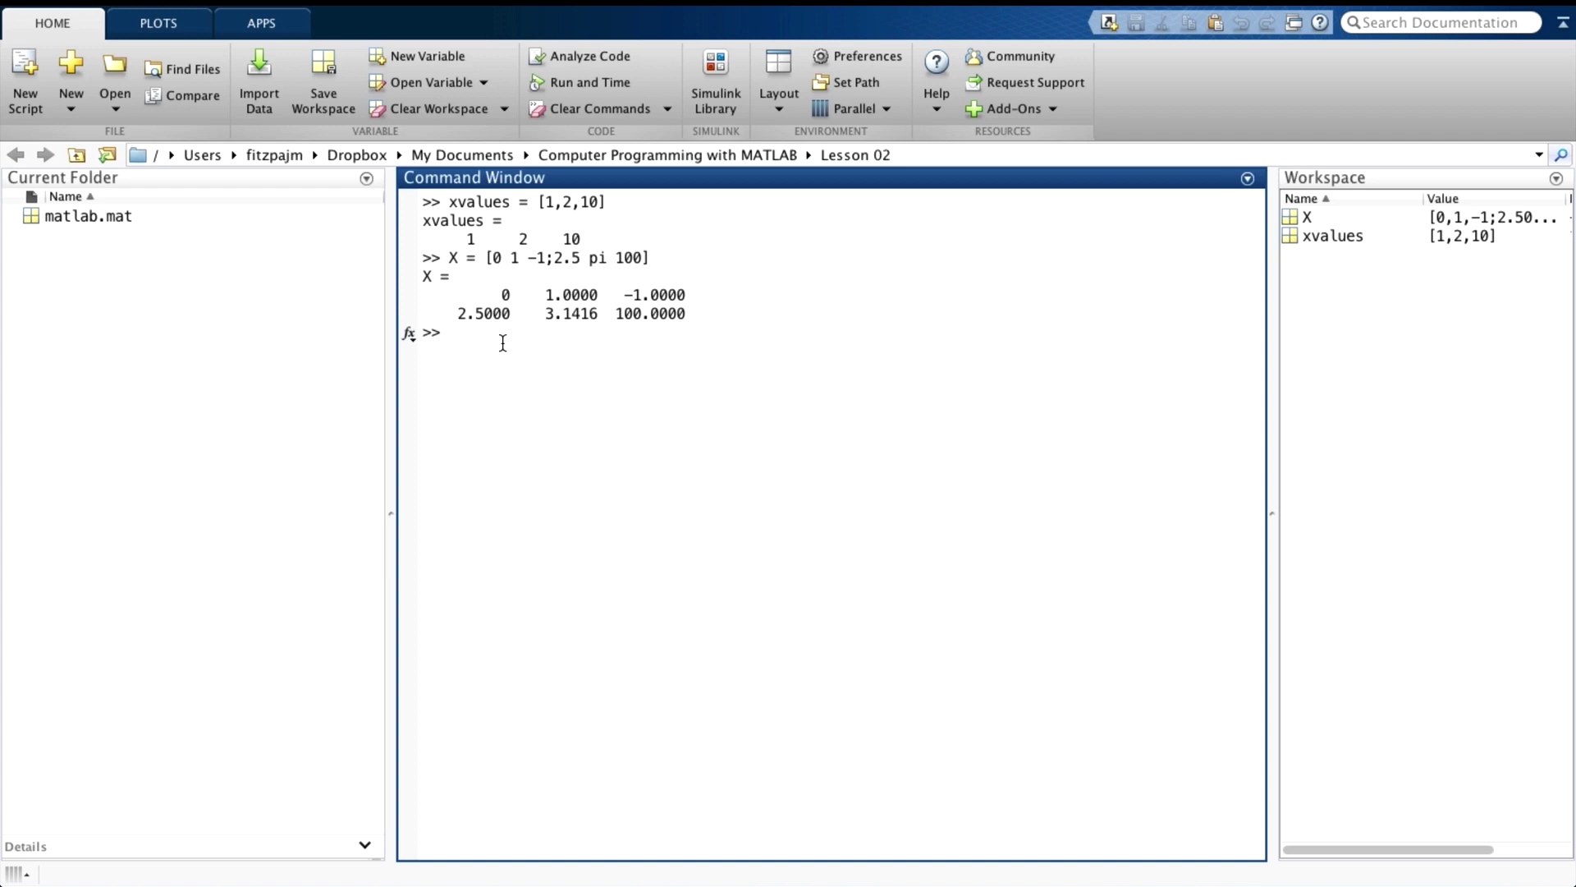
Evaluate sqrt(2), sin(30), sind(30) and size(X), which returns 2 3
text(sq)
text(rt()
text(2))
key(Return)
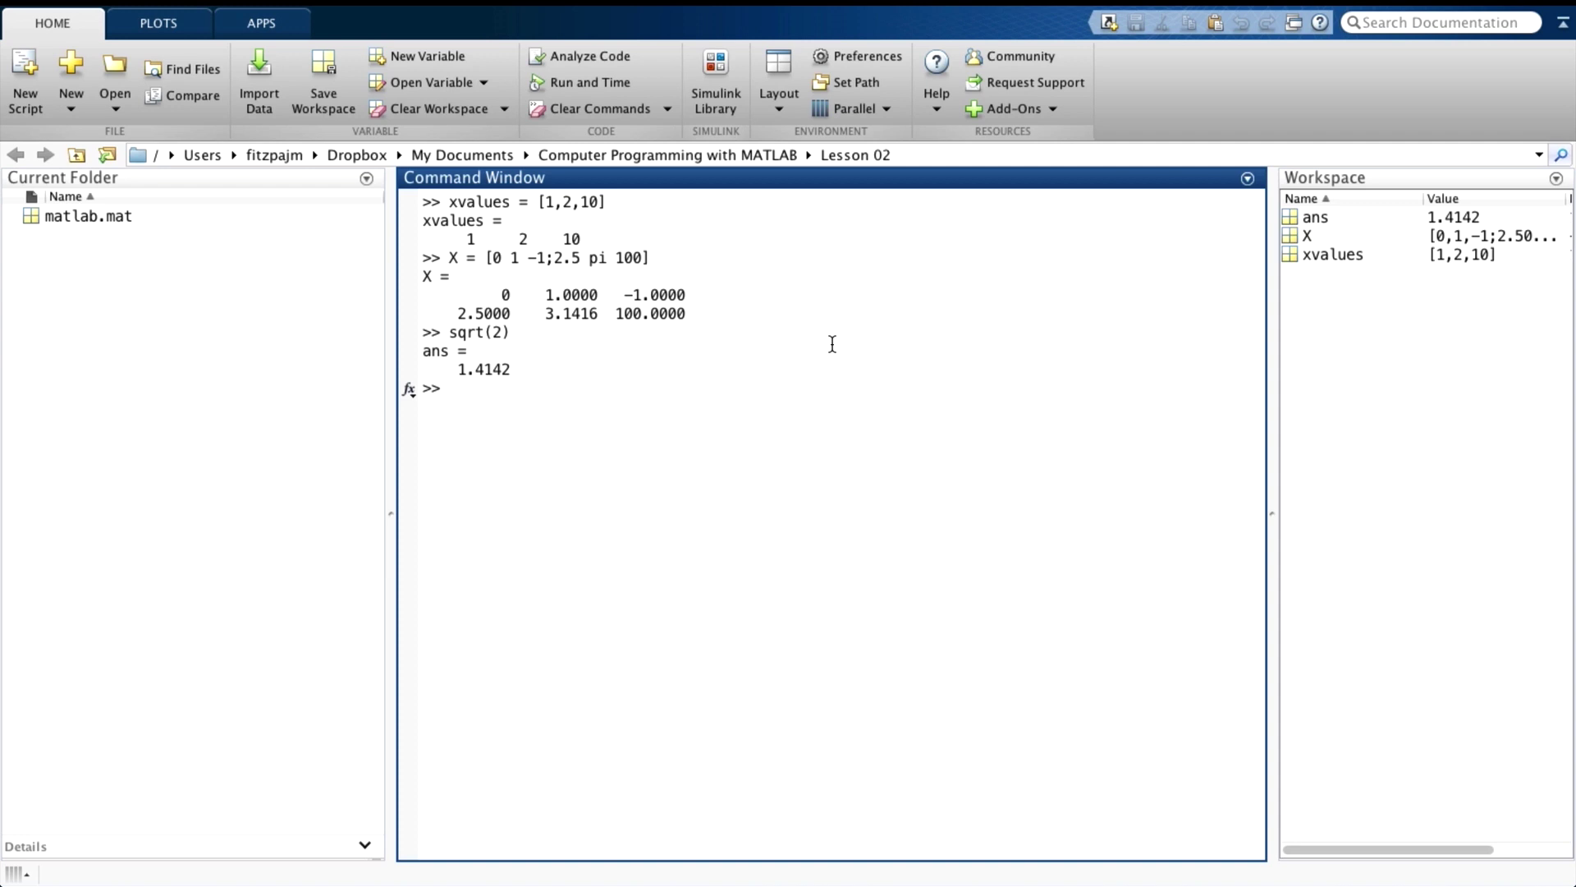
text(sin)
text((3)
text(0))
key(Return)
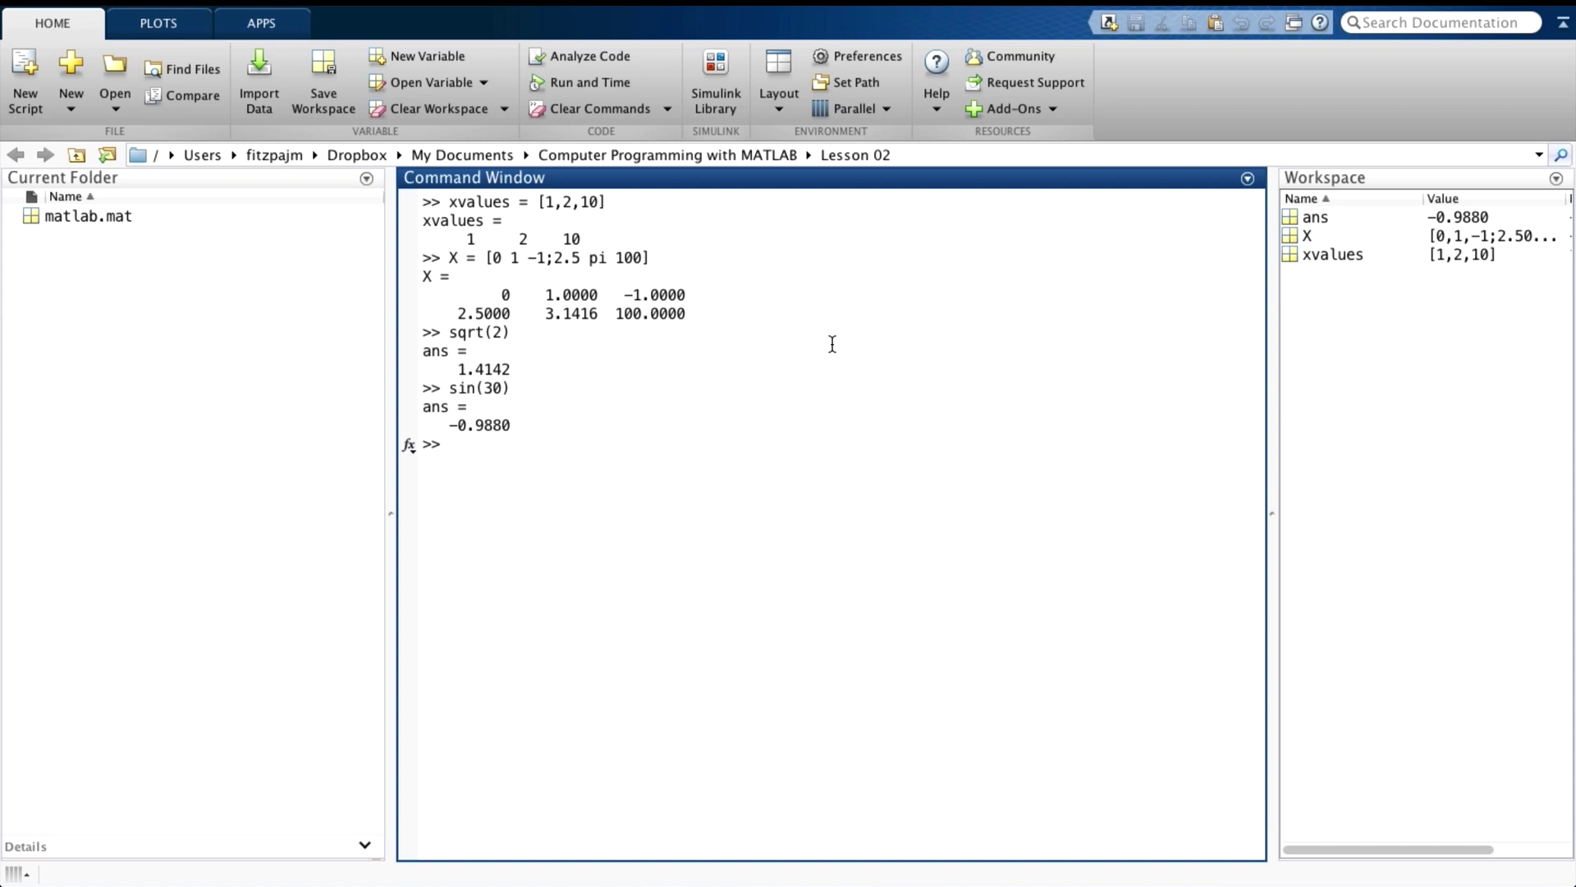
text(sin)
text(d(3)
text(0))
key(Return)
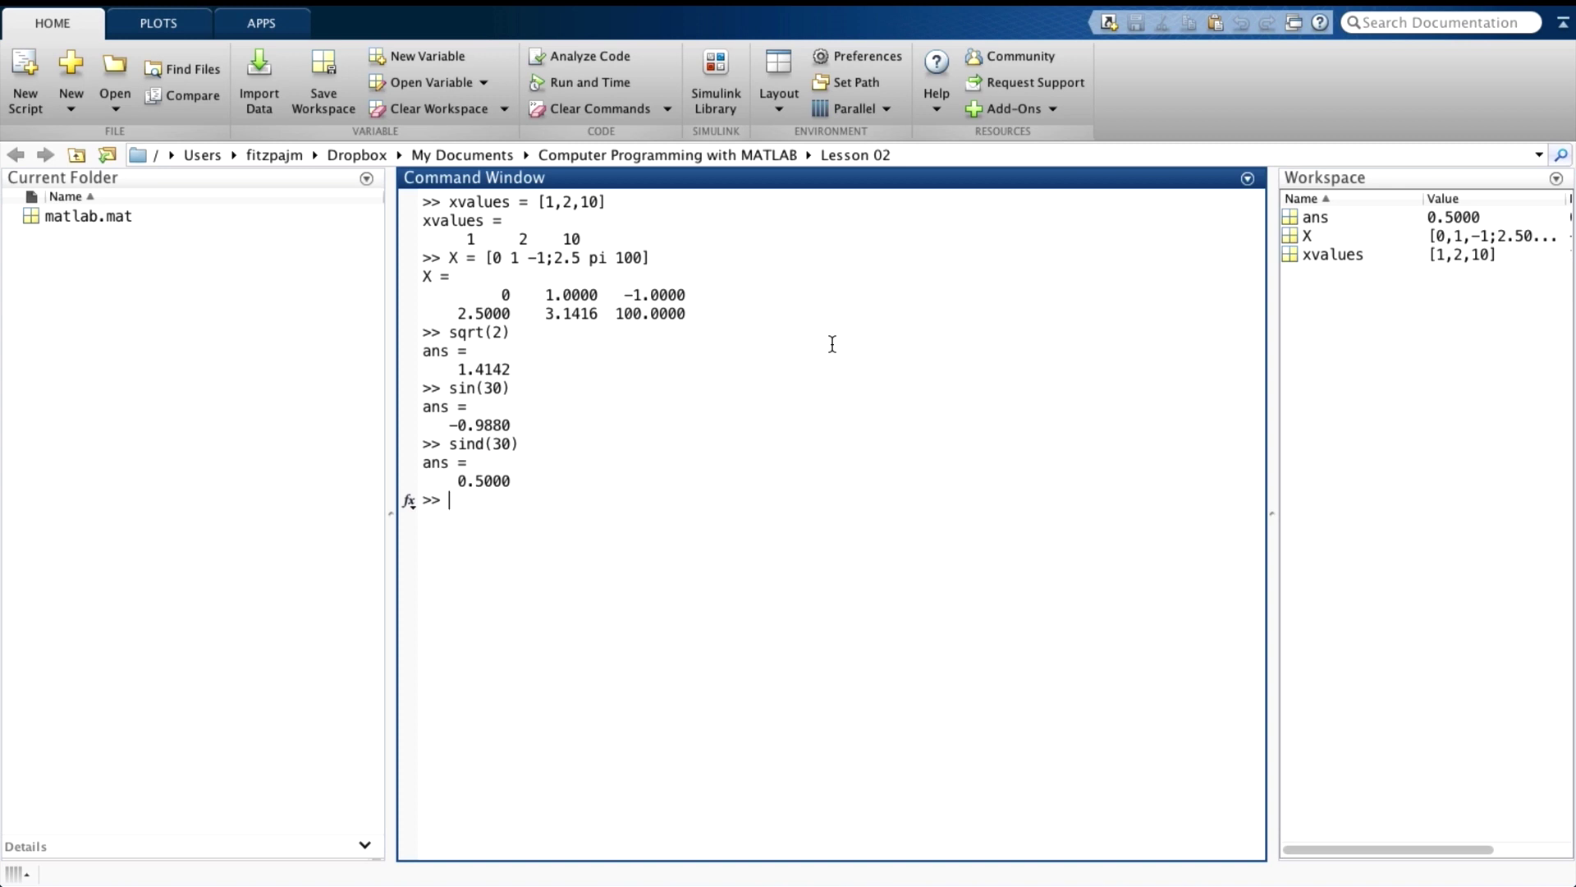
text(size()
text(X))
key(Return)
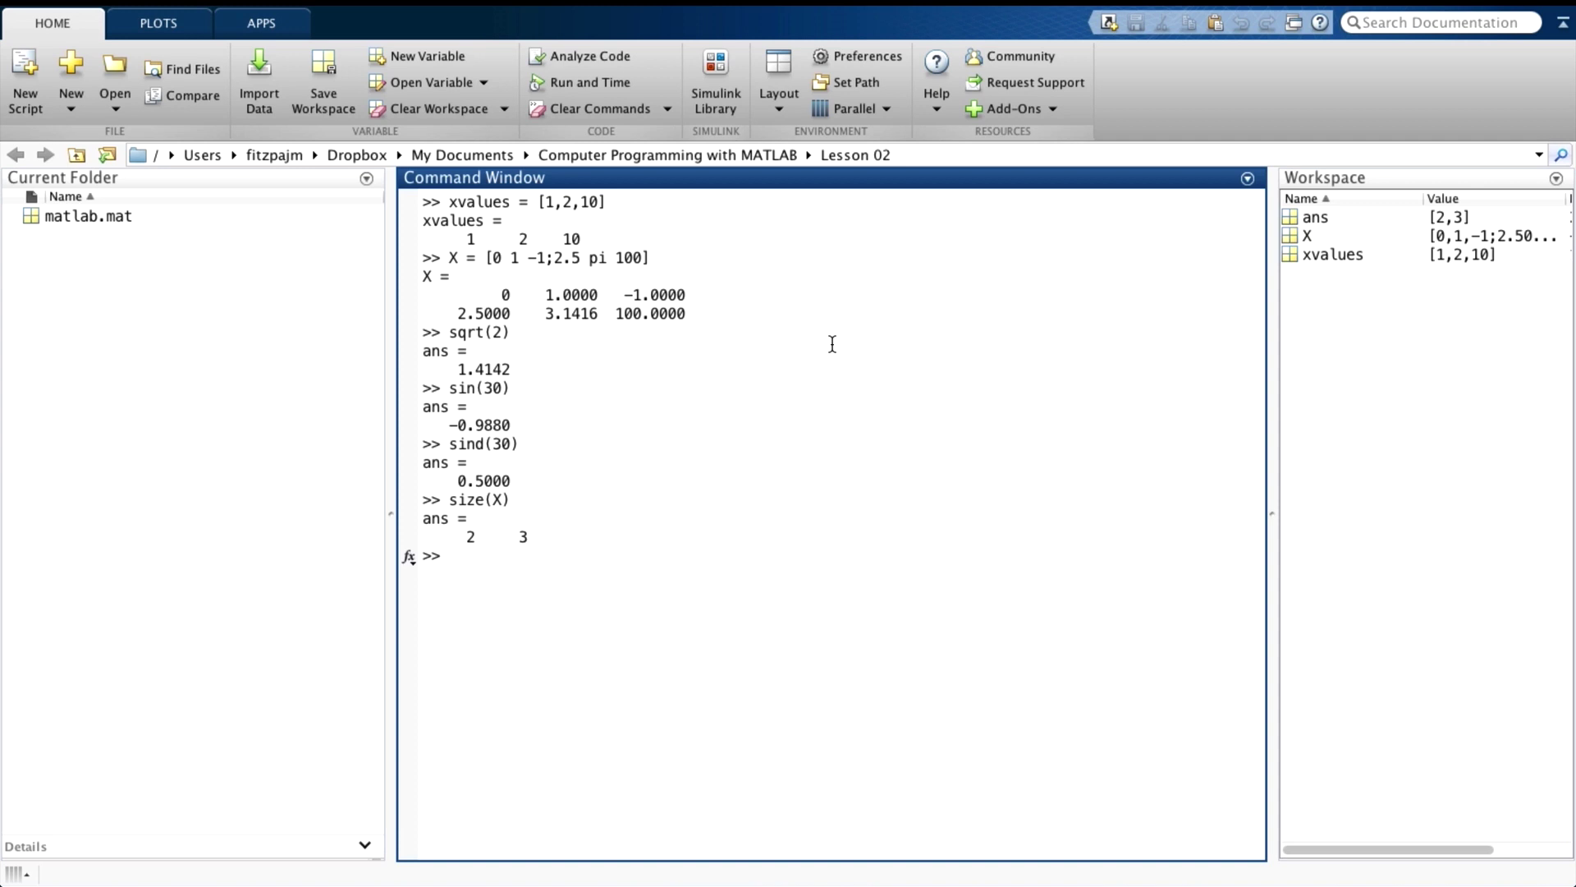
Set x = 5, confirm size(x) returns 1 1, and start typing the Voltages matrix
text(x )
text(= )
text(5)
key(Return)
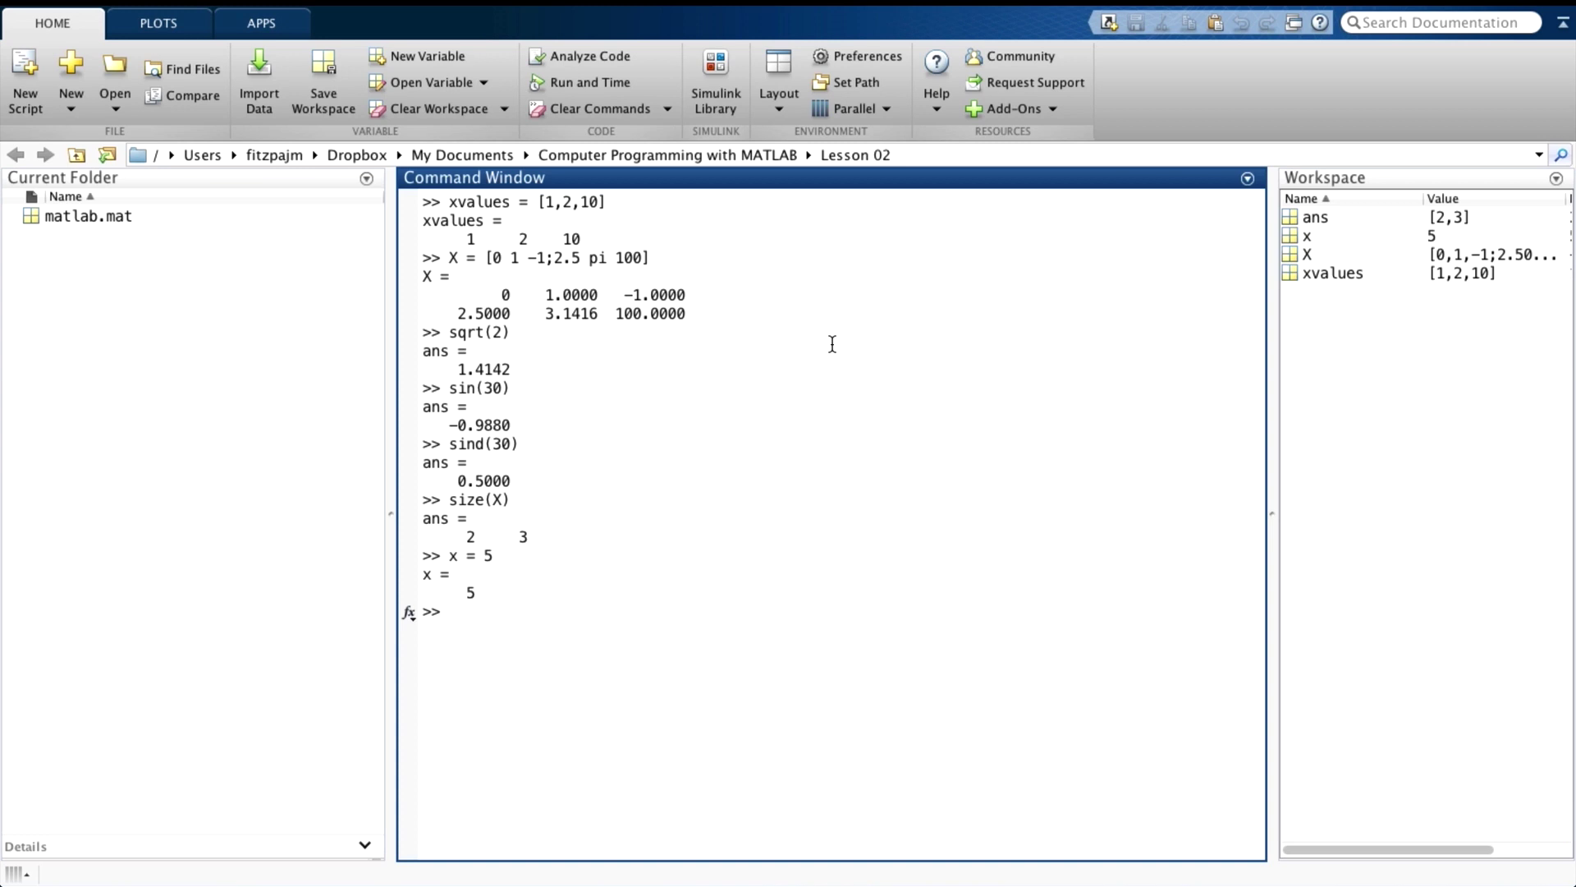
text(siz)
key(BackSpace)
key(BackSpace)
text(ize)
text((x))
key(Return)
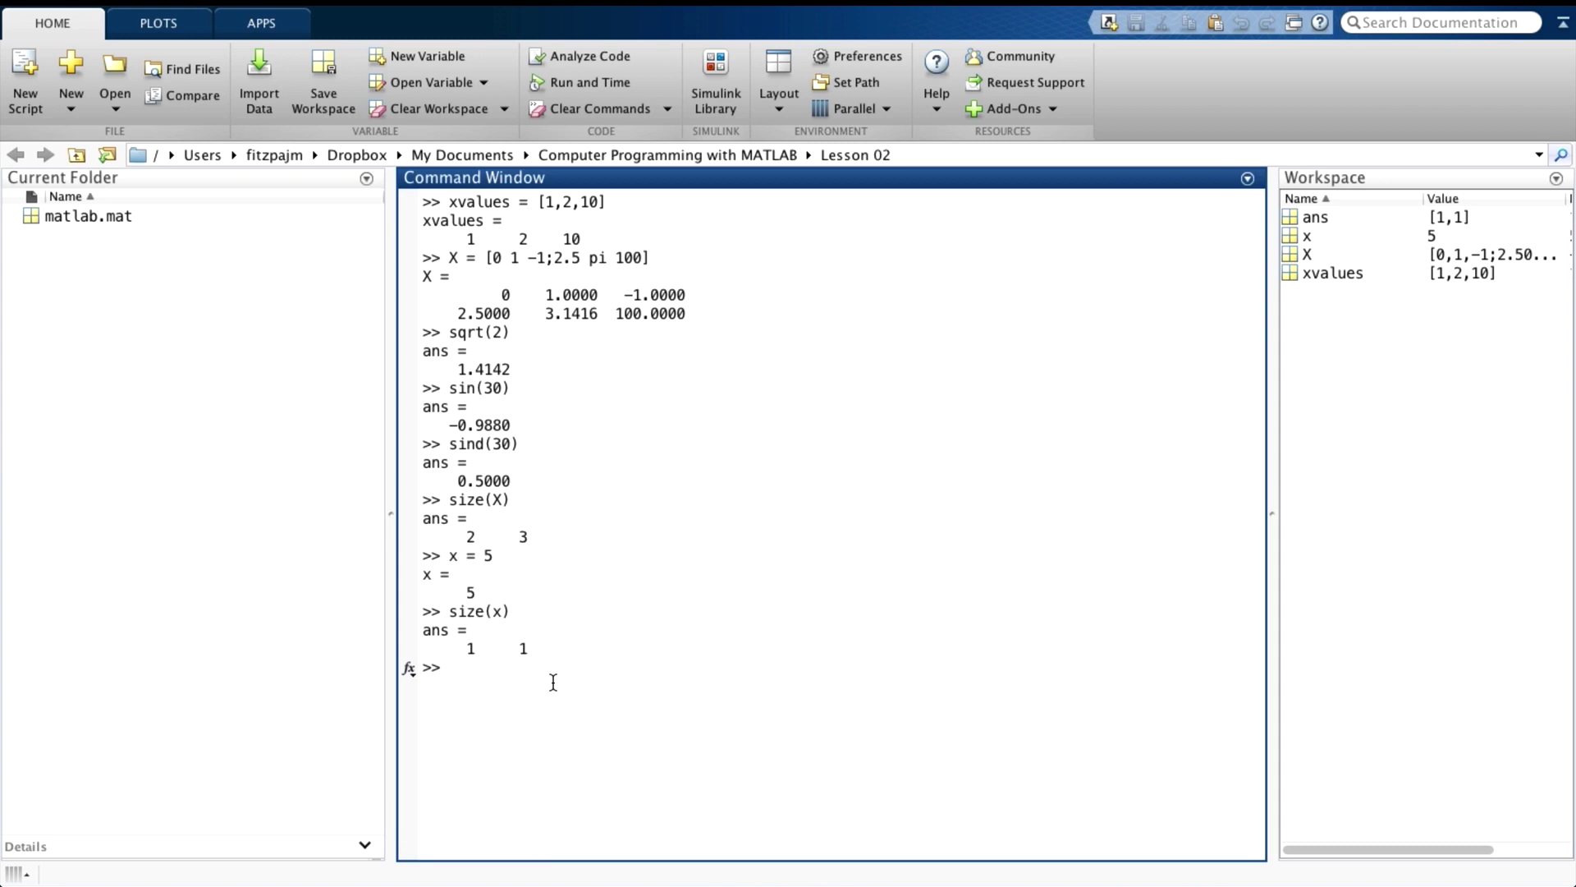
text(Vol)
text(t)
text(age)
text(s = )
text([)
text(10)
Finish Voltages = [1 2 3; 4 5 6; 7 8 9] and create row1_Voltages = [1 2 3]
key(BackSpace)
text(2 )
text(3; 4 5 )
text(6; 7 8 9)
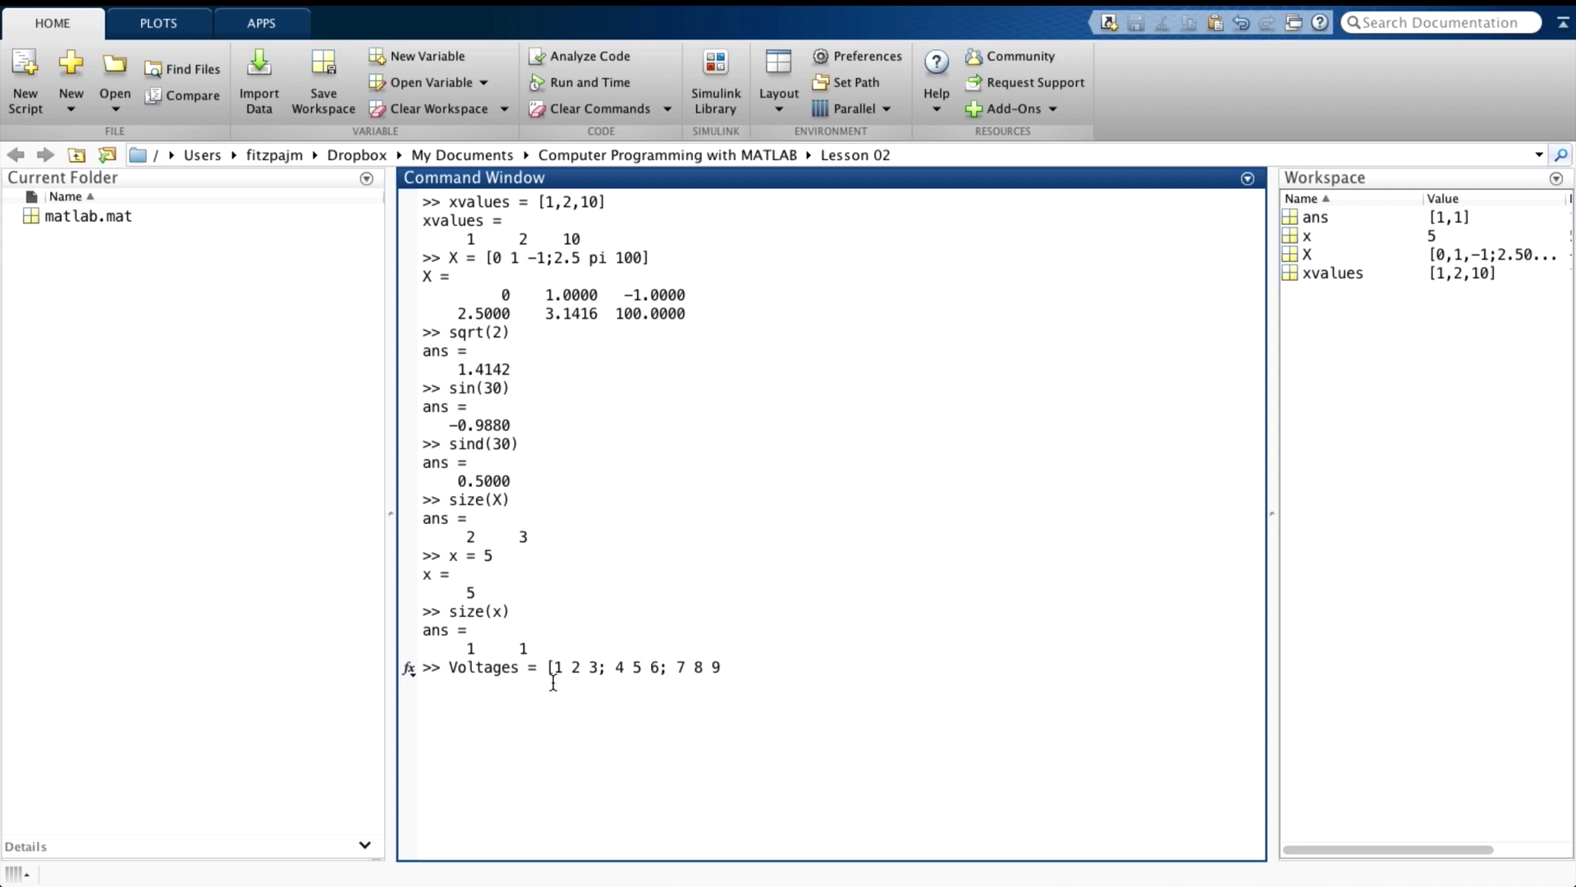
text(])
key(Return)
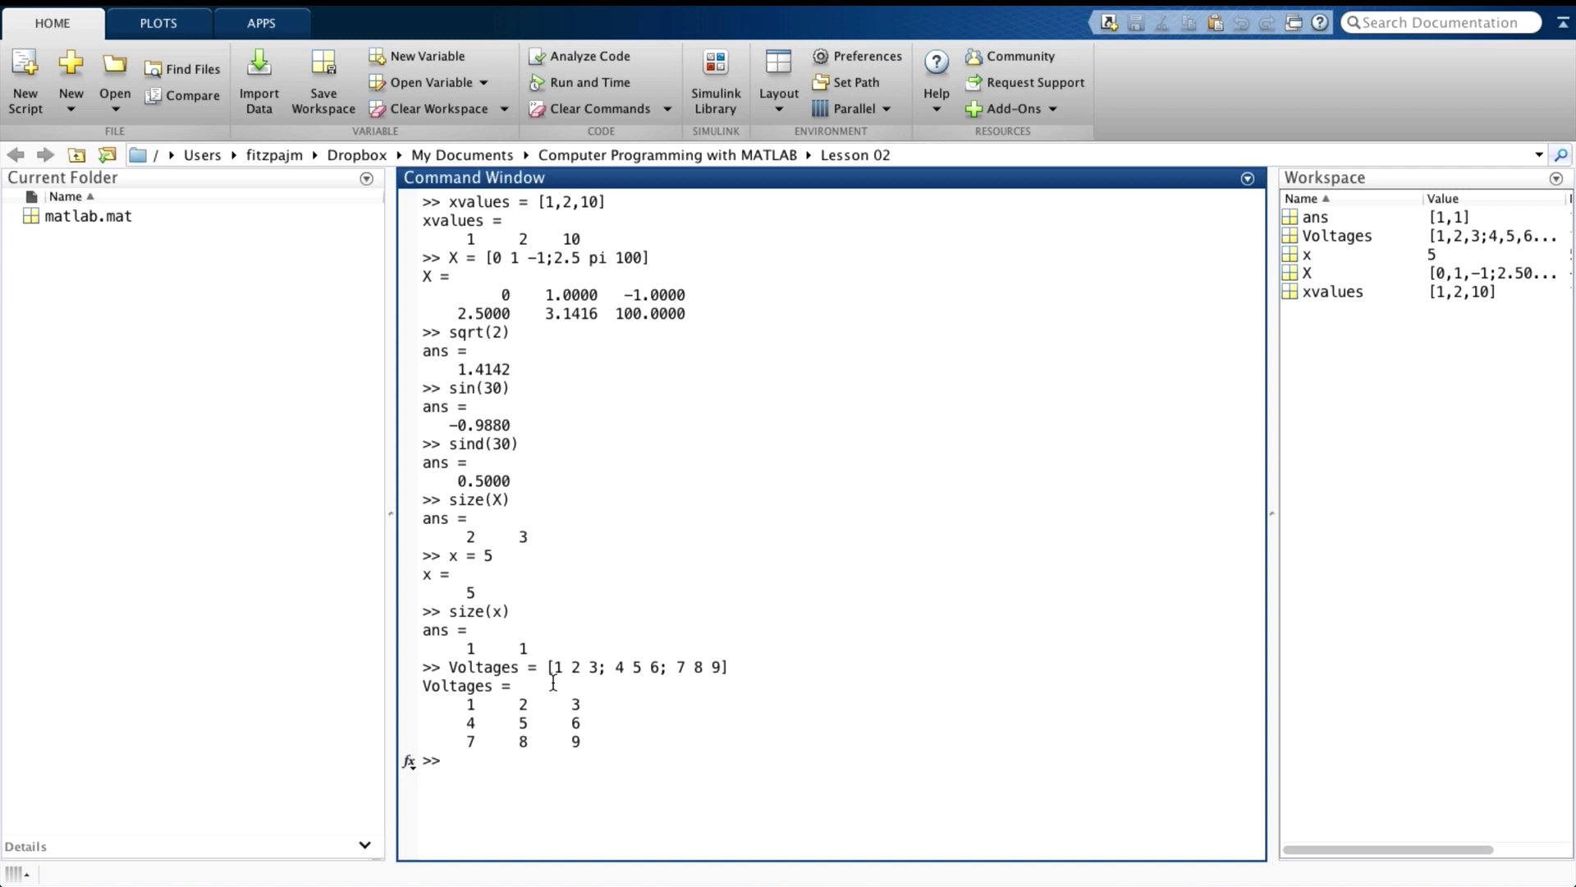
text(row)
text(1_)
text(Vol)
text(tage)
text(s = )
text([1 2)
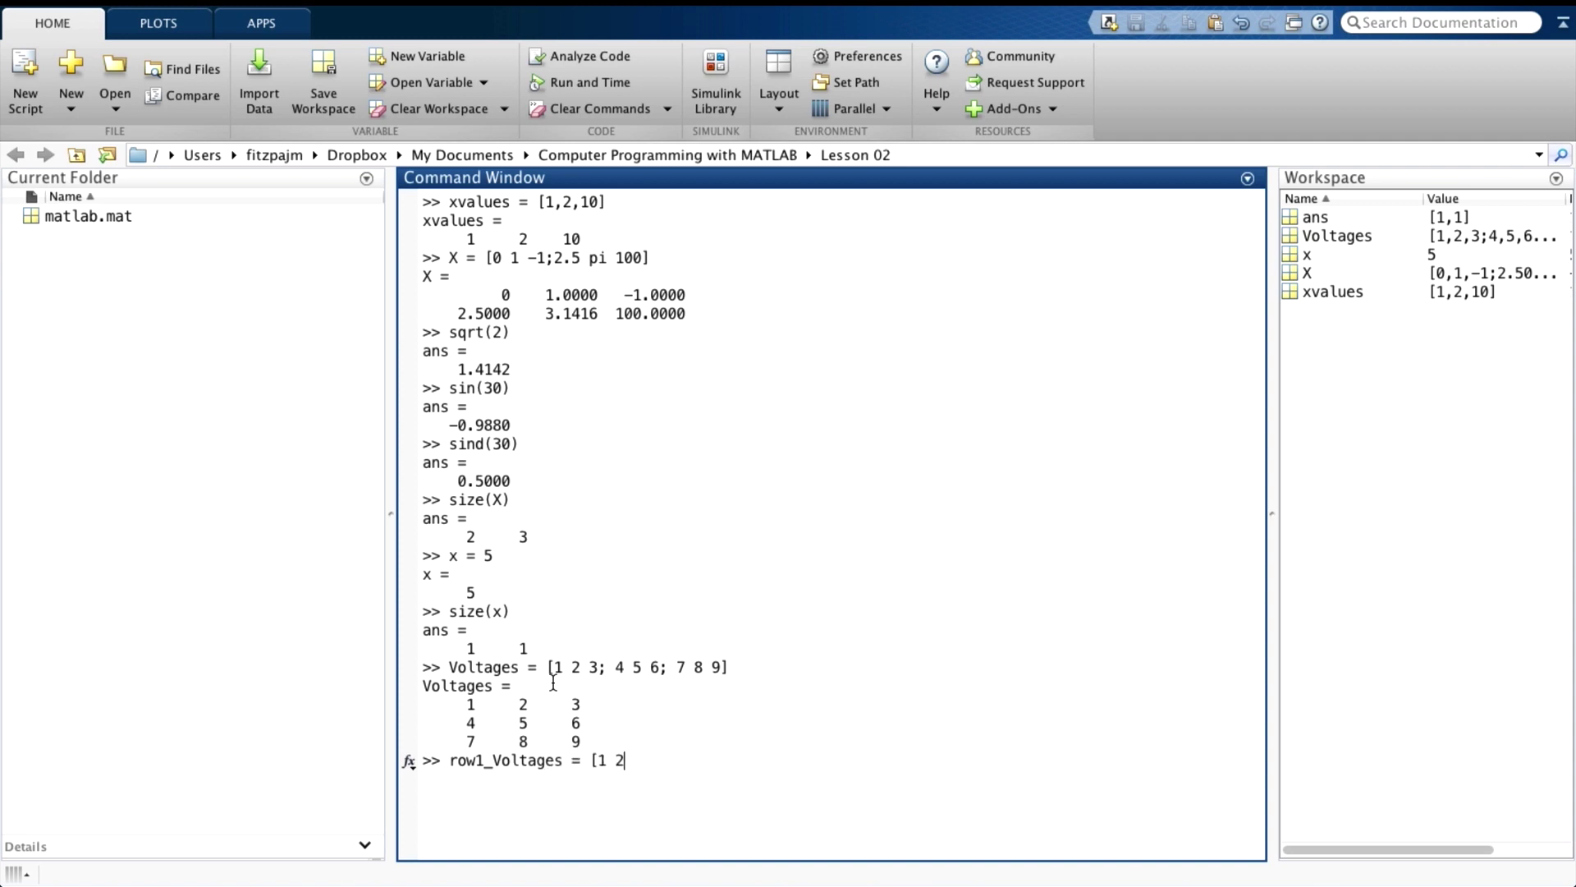
text( 3])
key(Return)
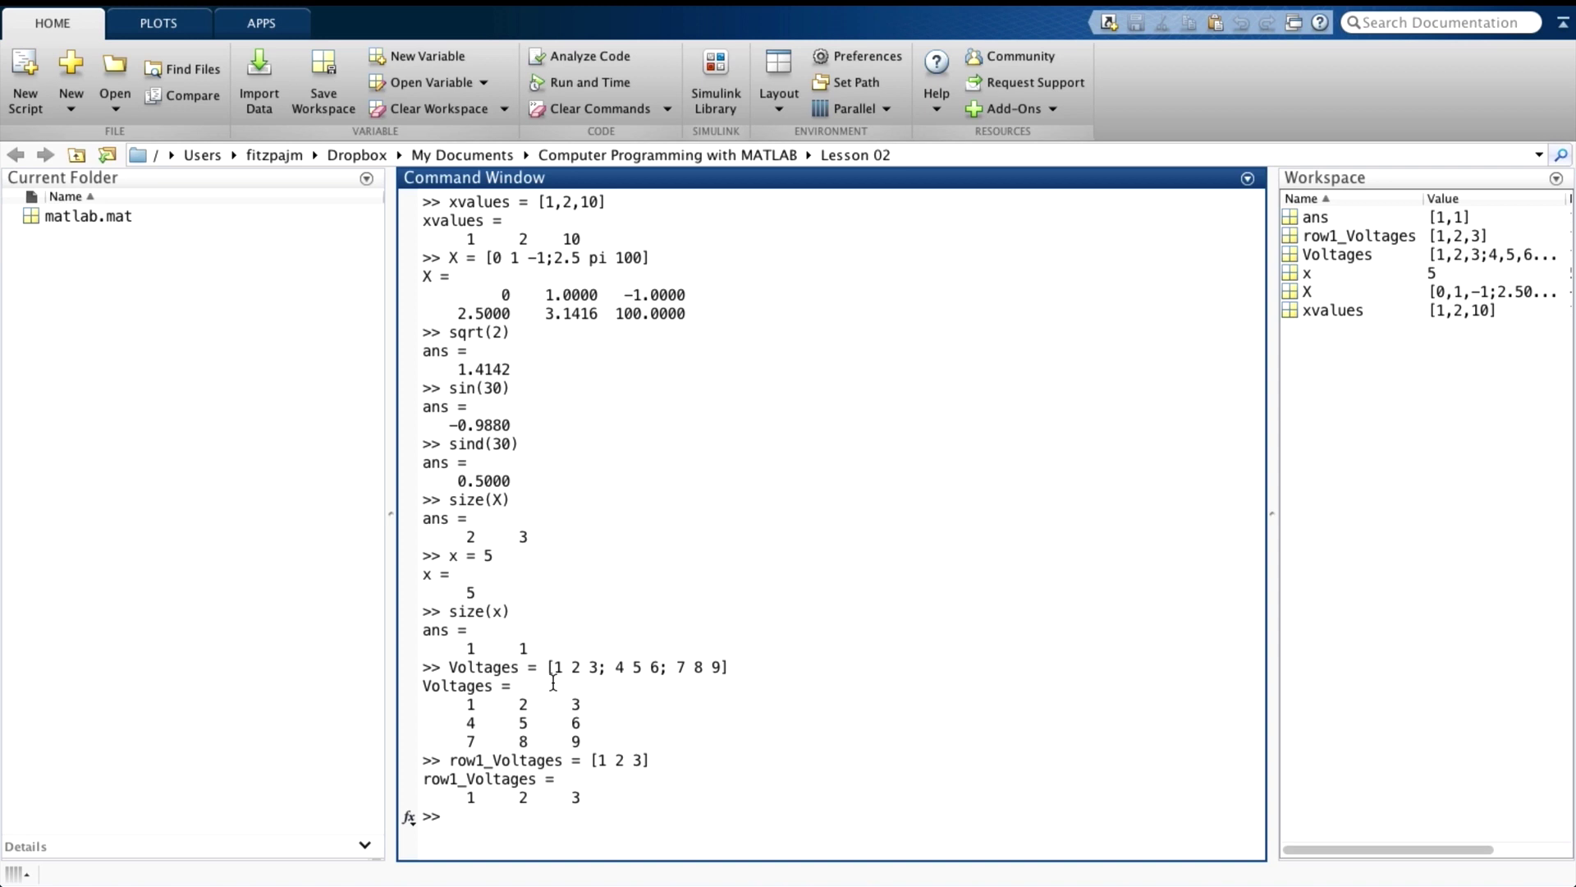
Enter x = [1 4 7] as a row vector and y = [1;4;7] as a column vector
text(x)
text( = [1 4)
text( 7])
key(Return)
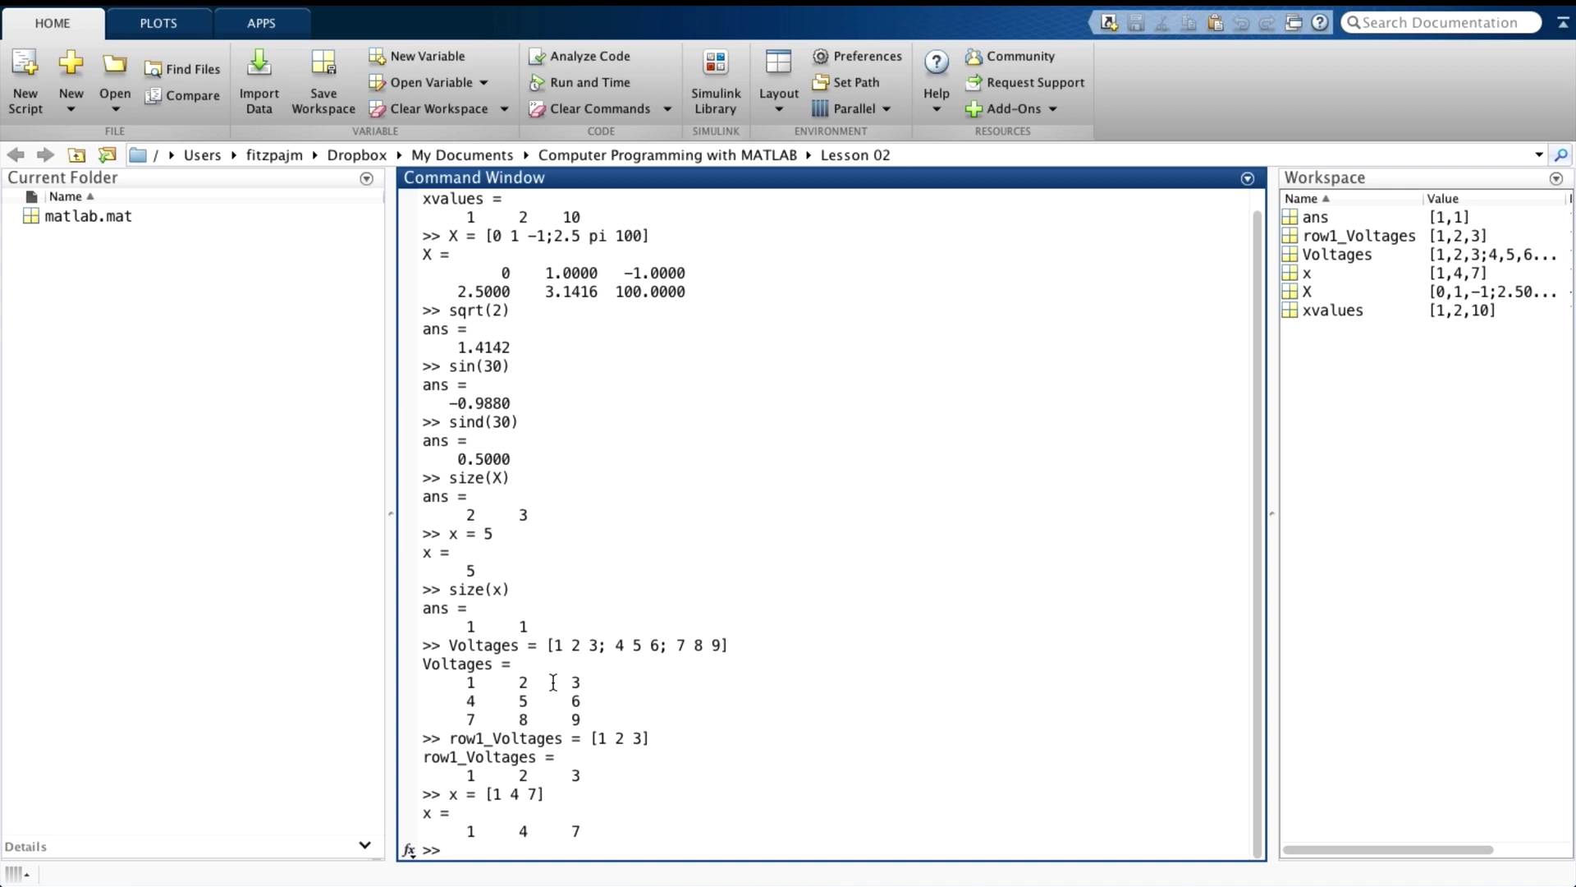
text(y)
text( = [1)
text(;4)
text(;7])
key(Return)
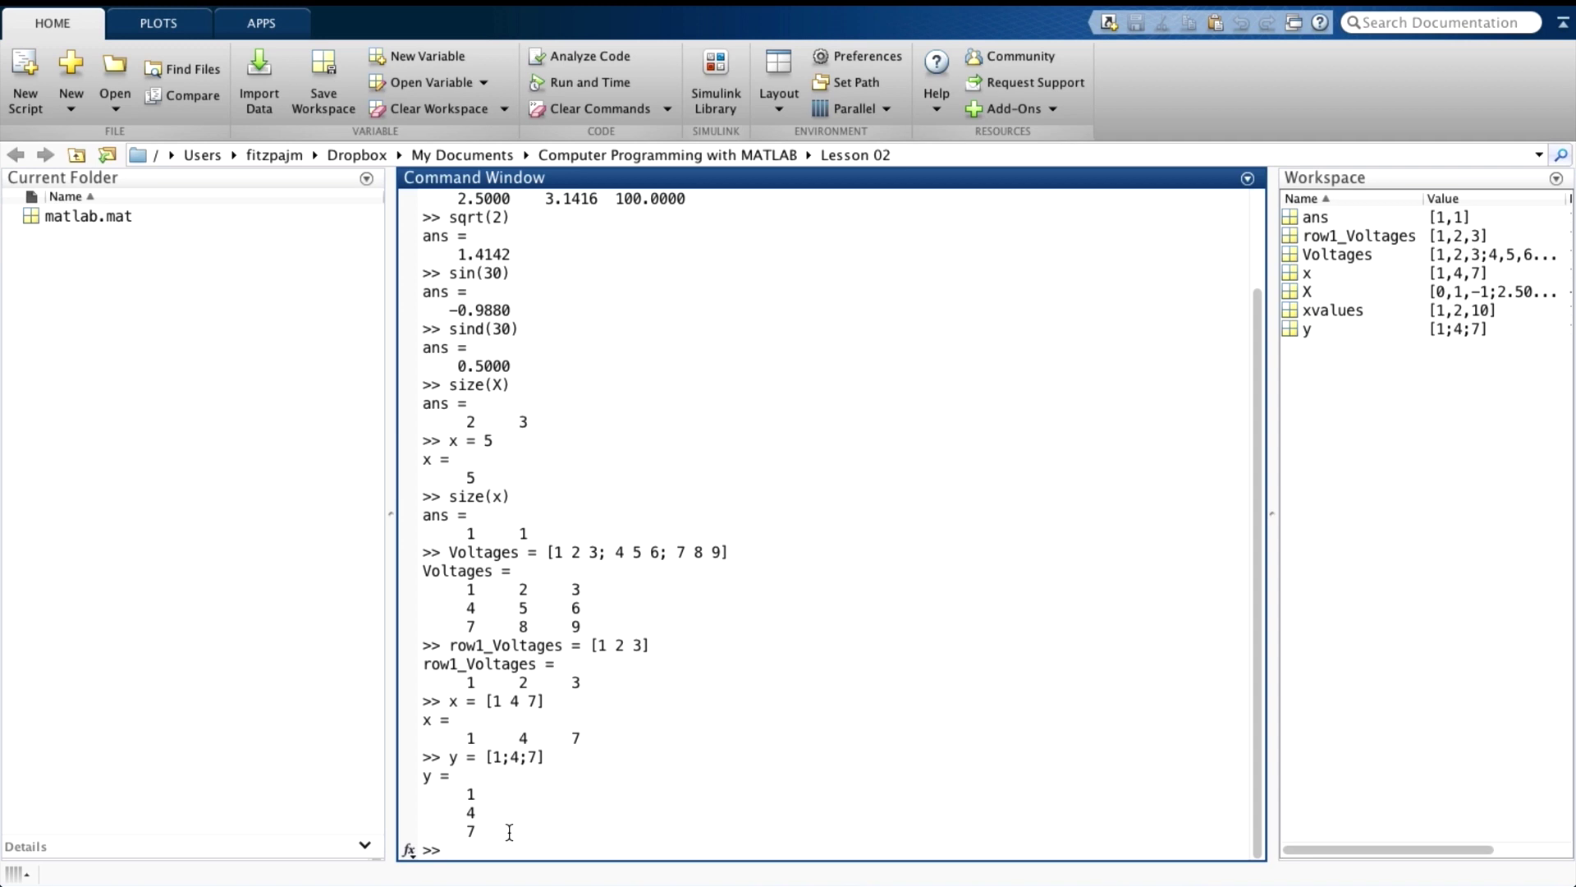
Run size(x) and size(y), returning 1 by 3 and 3 by 1
text(si)
text(z()
key(BackSpace)
text(e()
text(x))
key(Return)
text(si)
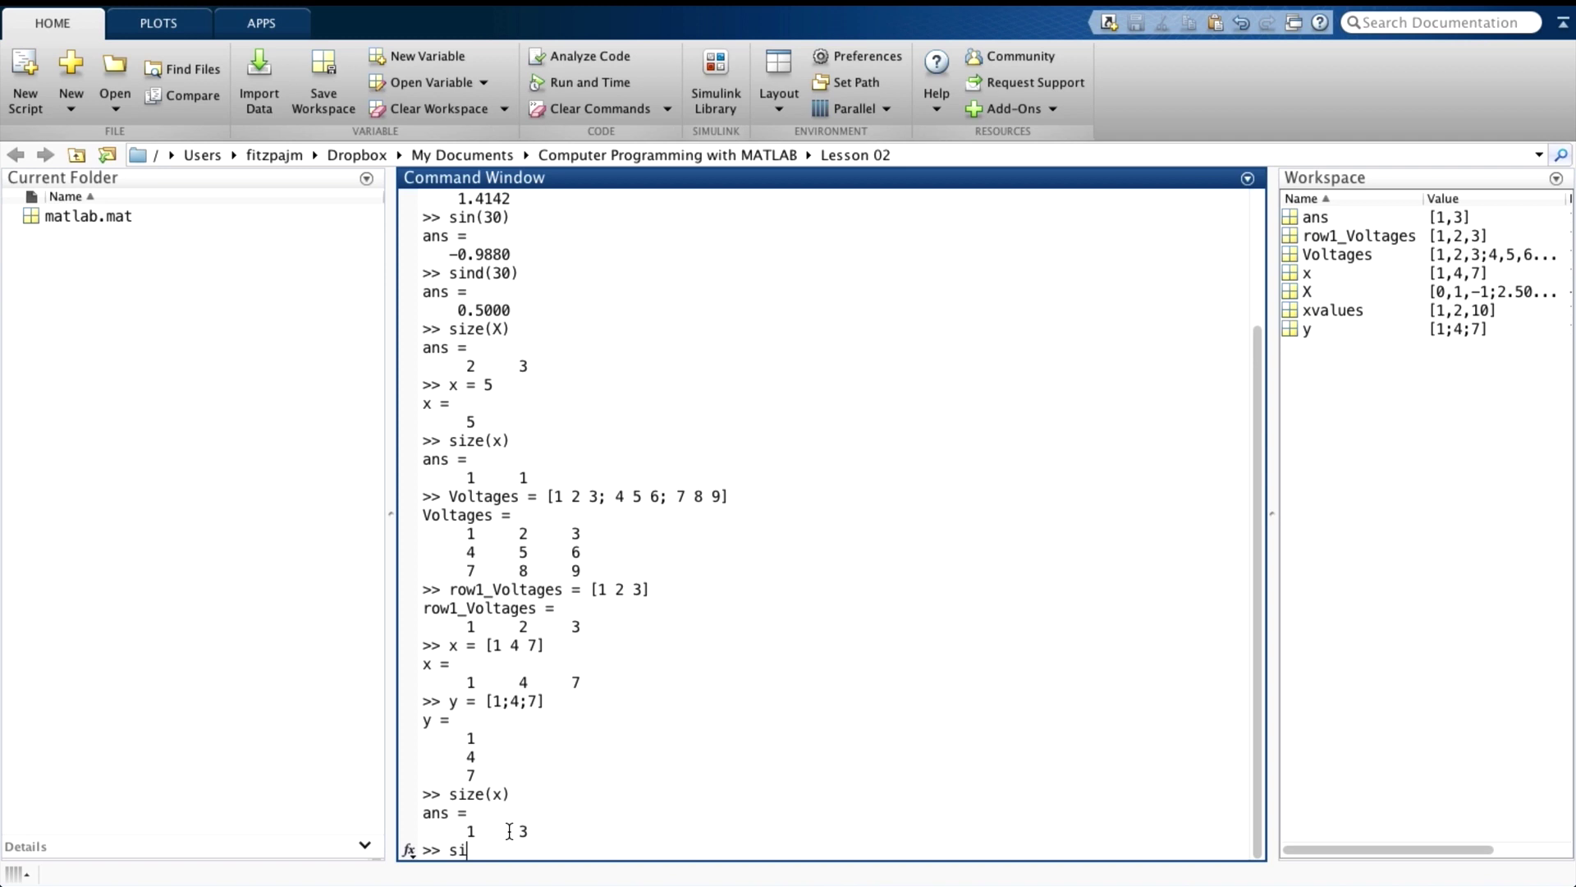
text(ze(y)
text())
key(Return)
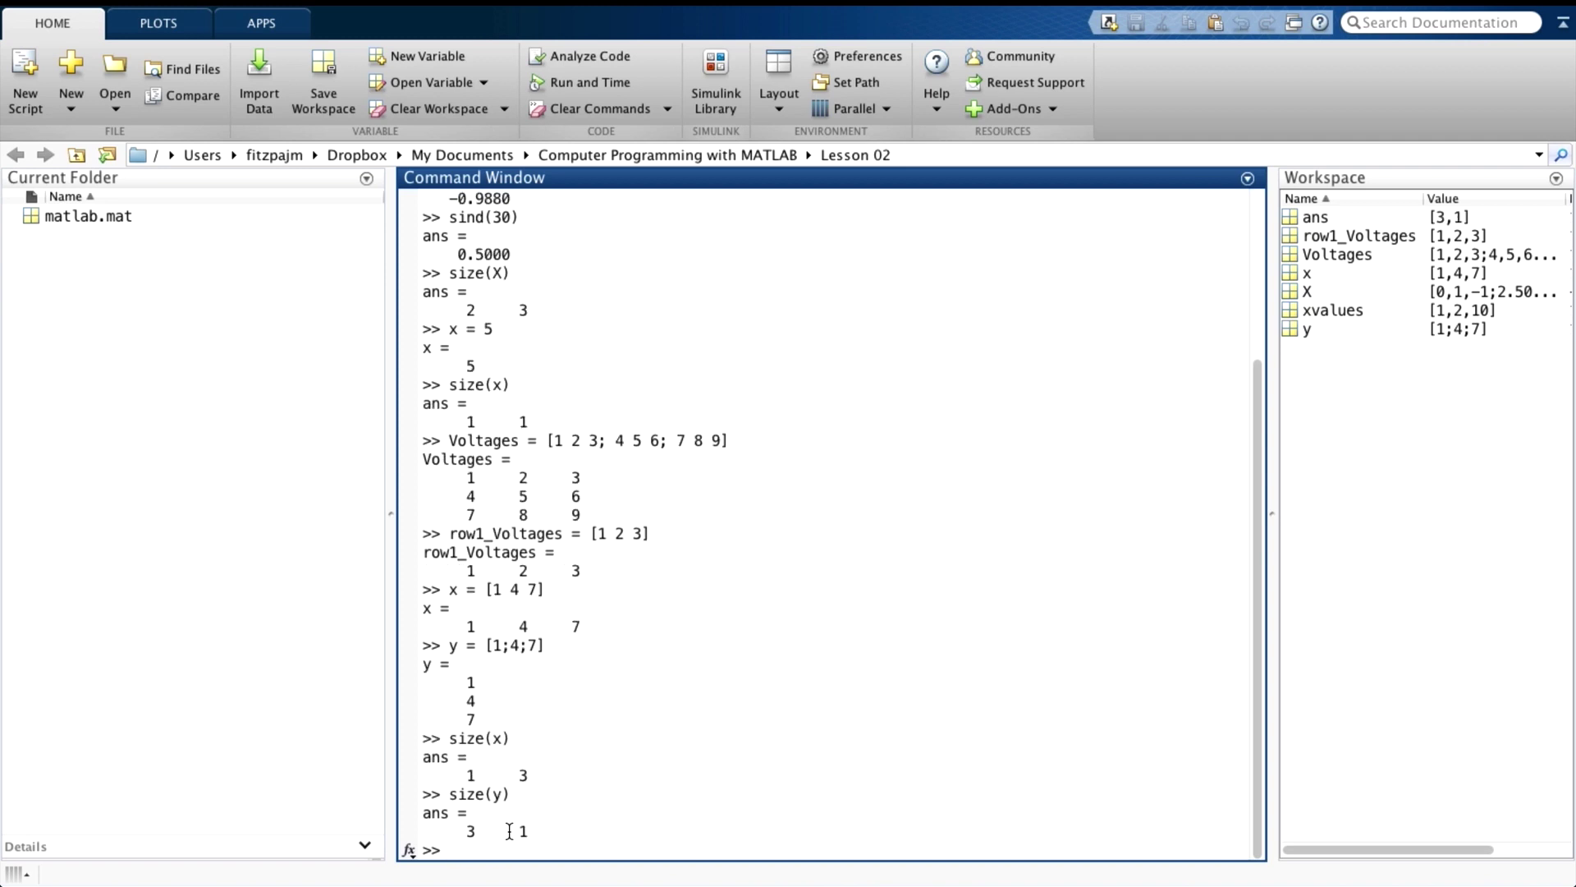